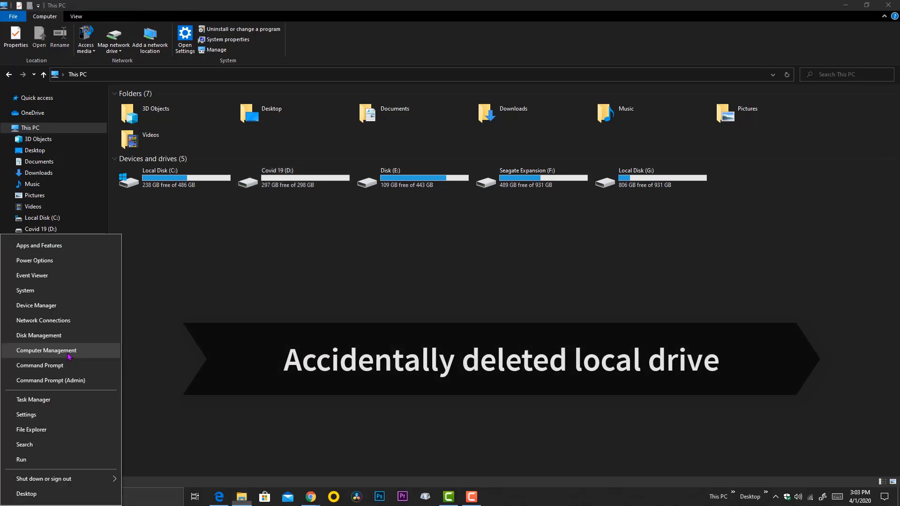
Open Disk Management and bring up the volume actions, including Delete Volume, for a partition on Disk 0
left_click(43, 336)
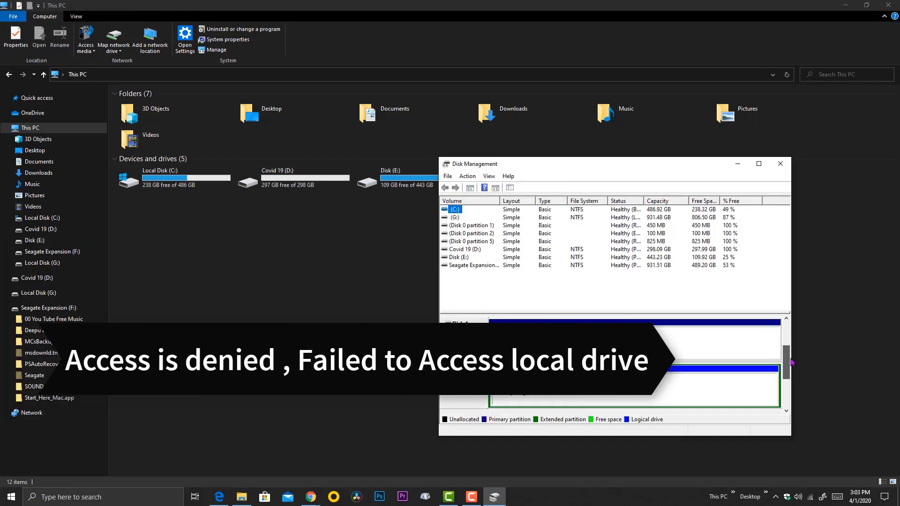
scroll(786, 363, "up", 3)
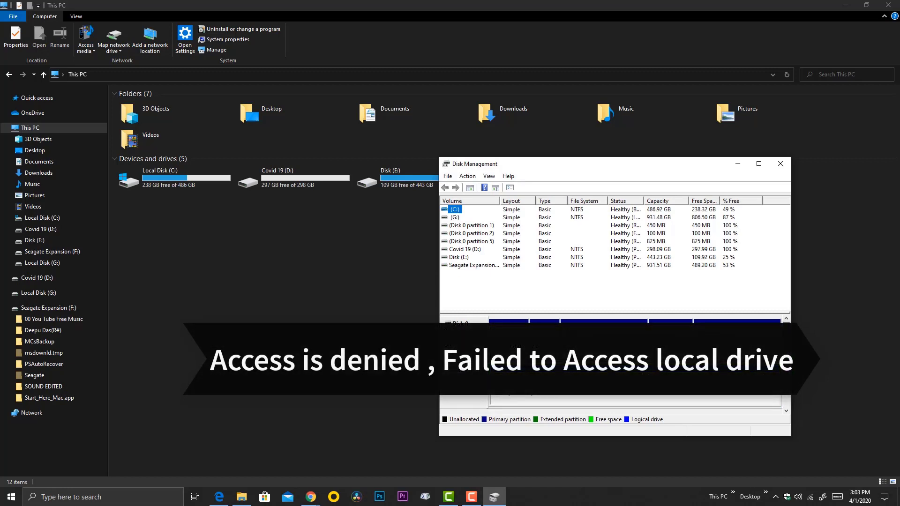
right_click(749, 353)
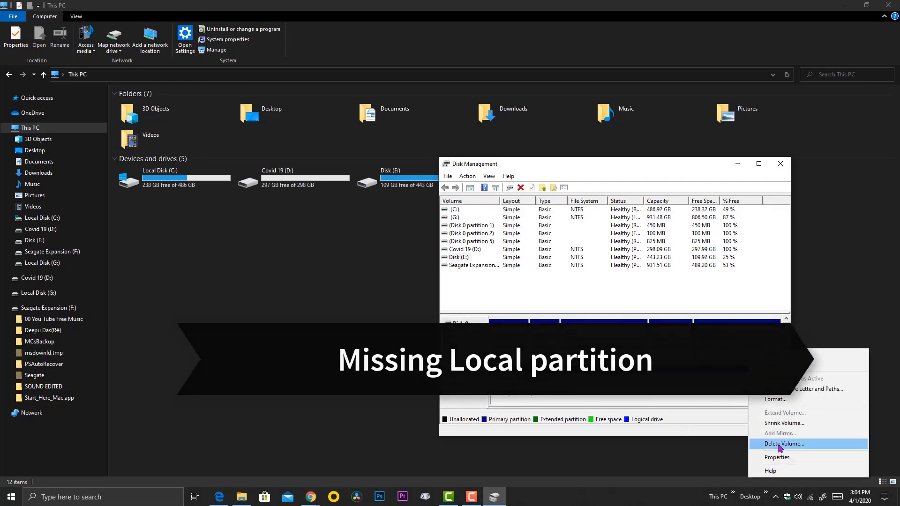
left_click(617, 154)
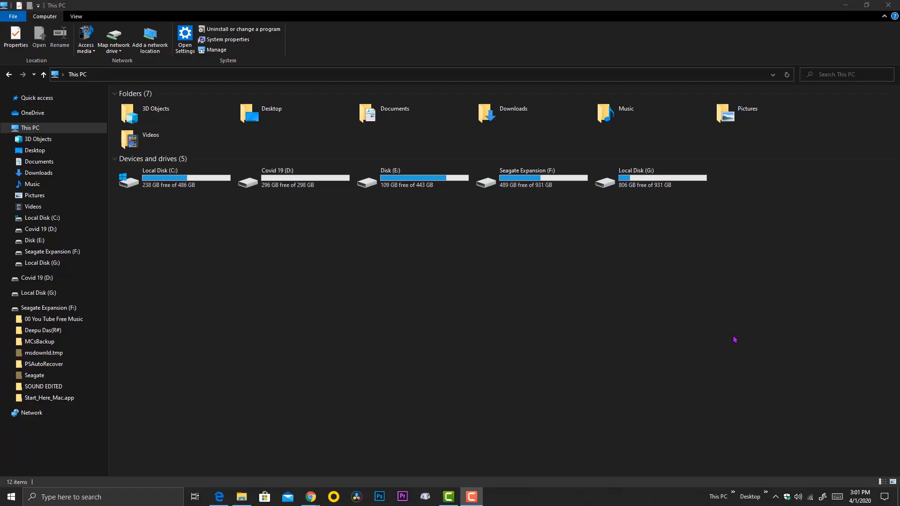
left_click(750, 336)
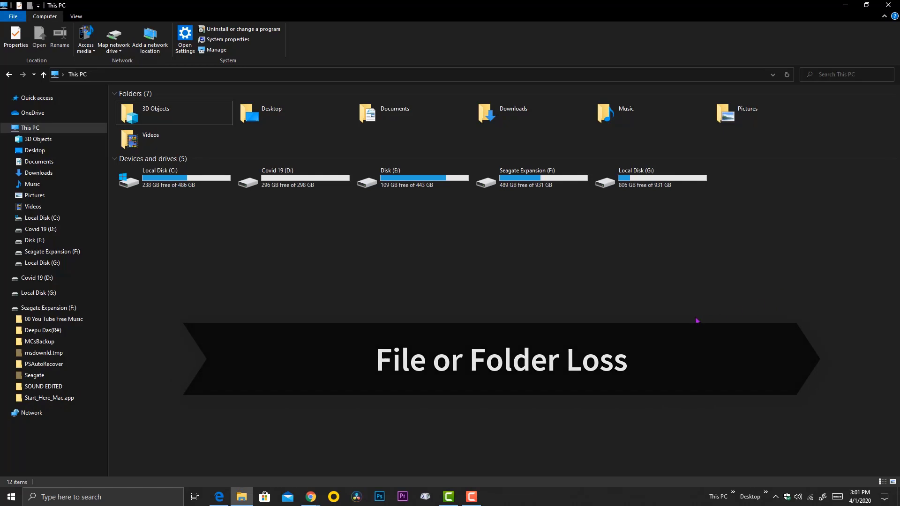
right_click(731, 268)
left_click(787, 246)
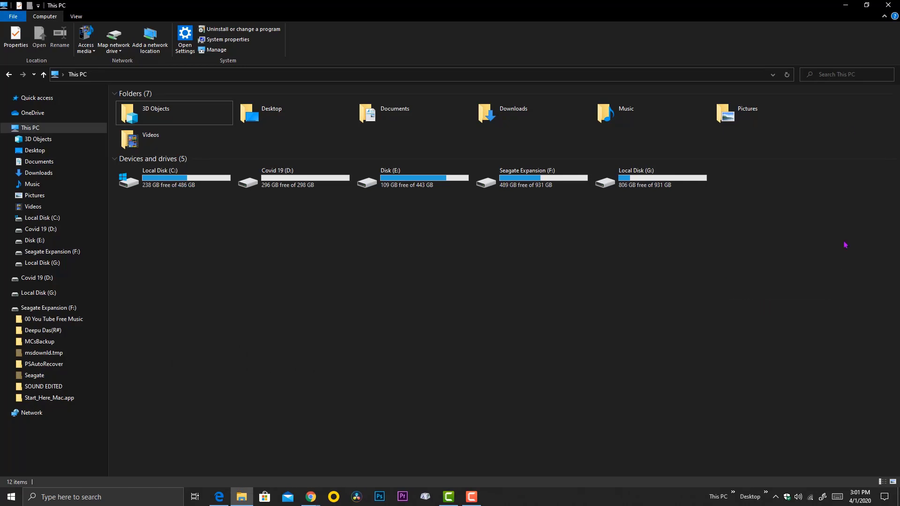
left_click(867, 5)
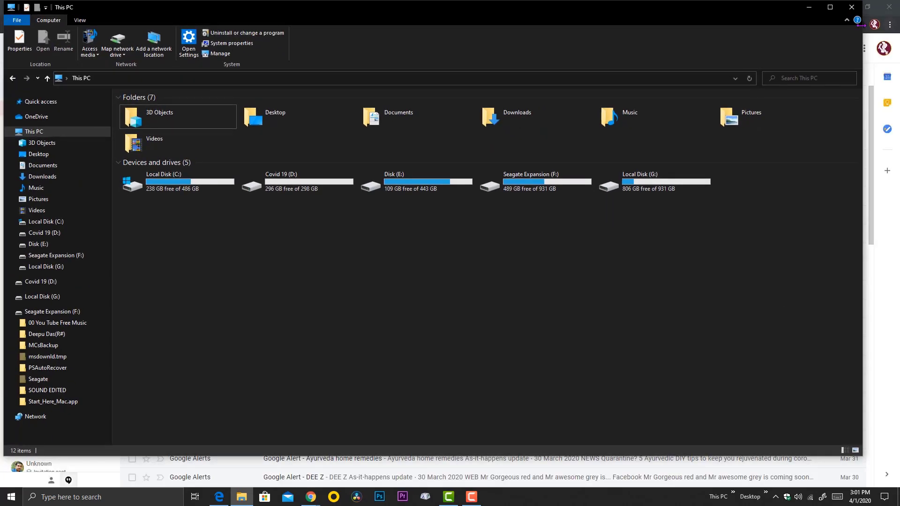
left_click(831, 6)
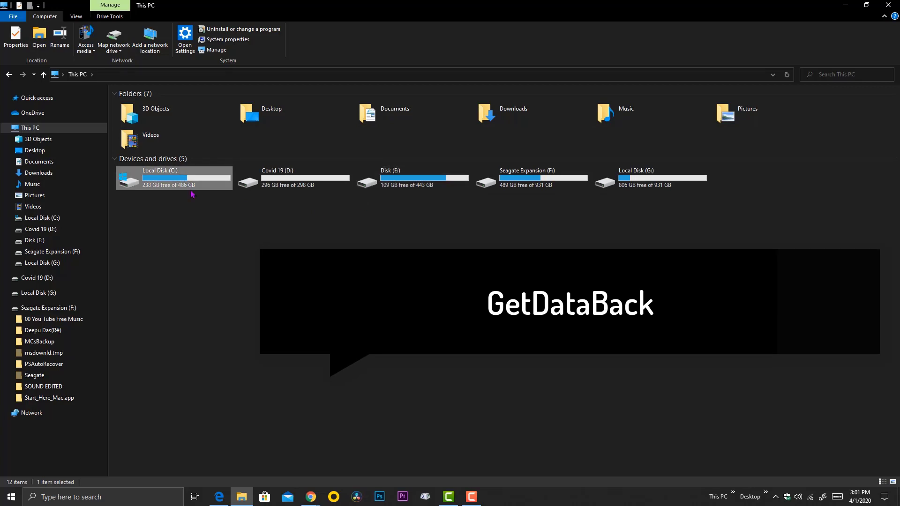
left_click(383, 182)
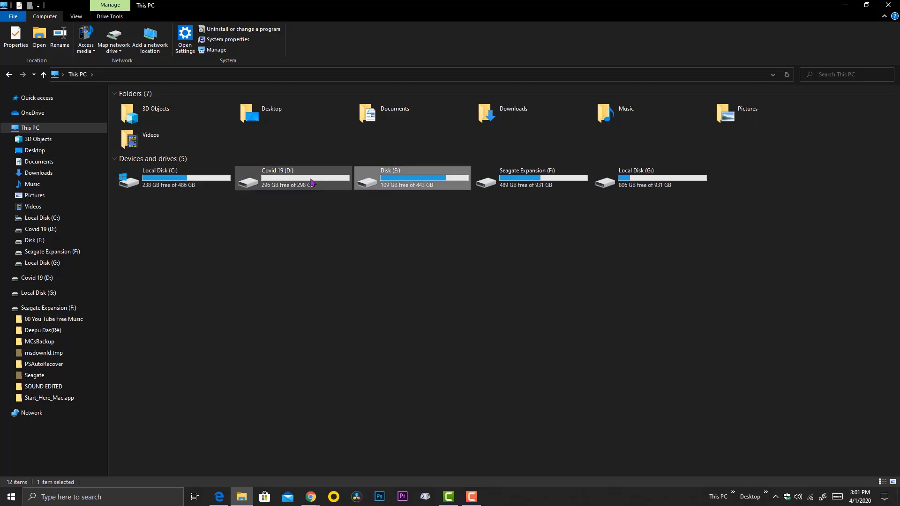
left_click(658, 184)
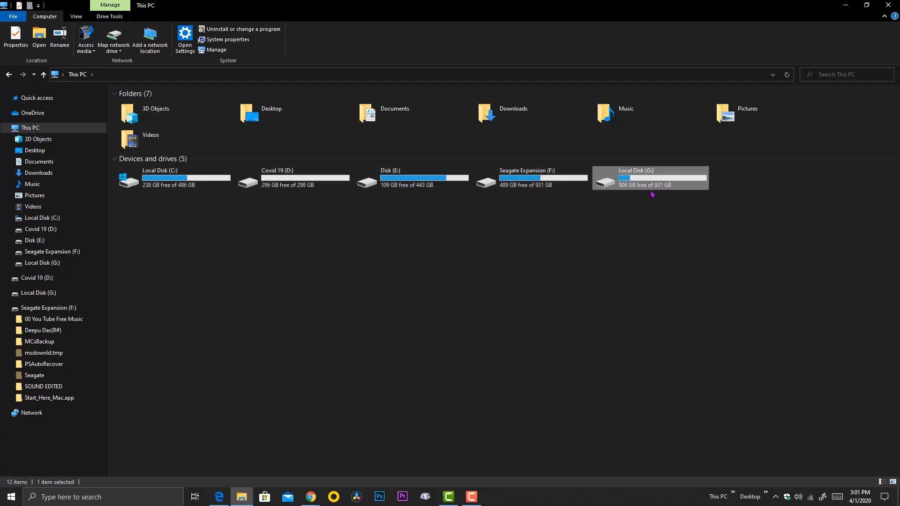
left_click(577, 187)
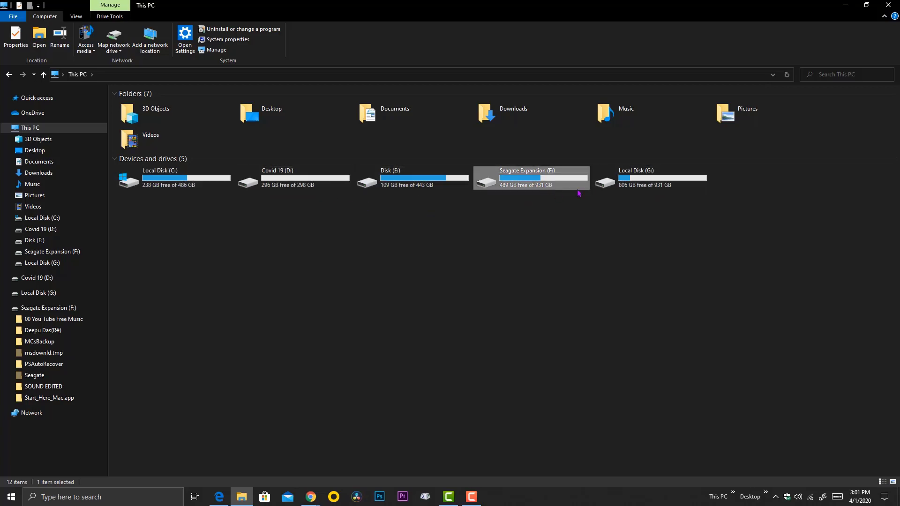
left_click(663, 195)
left_click(641, 188)
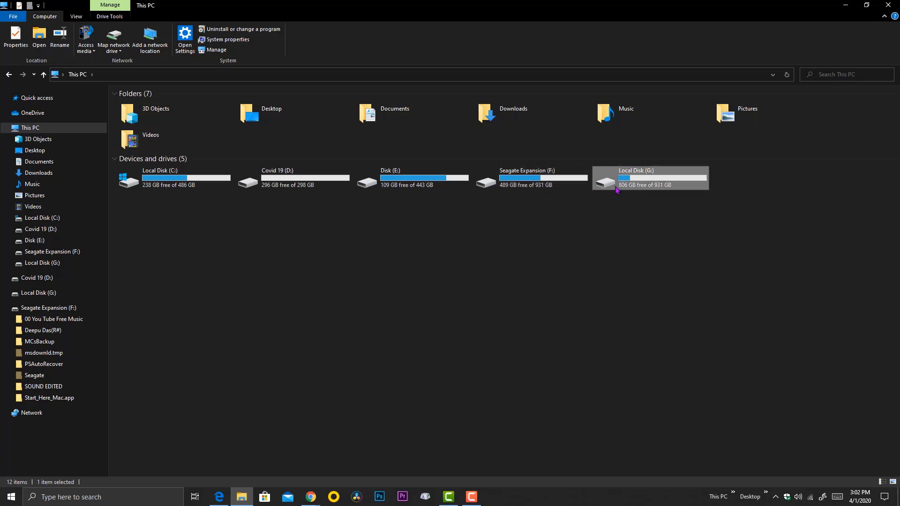
Quick-format the Covid 19 (D:) drive as NTFS with a 4096-byte allocation unit, and close Disk Management
left_click(294, 185)
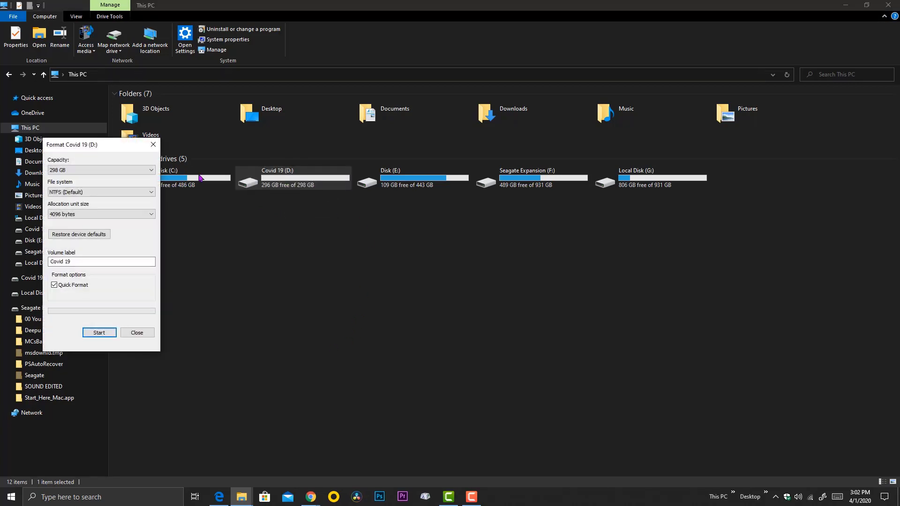
left_click_drag(99, 143, 433, 213)
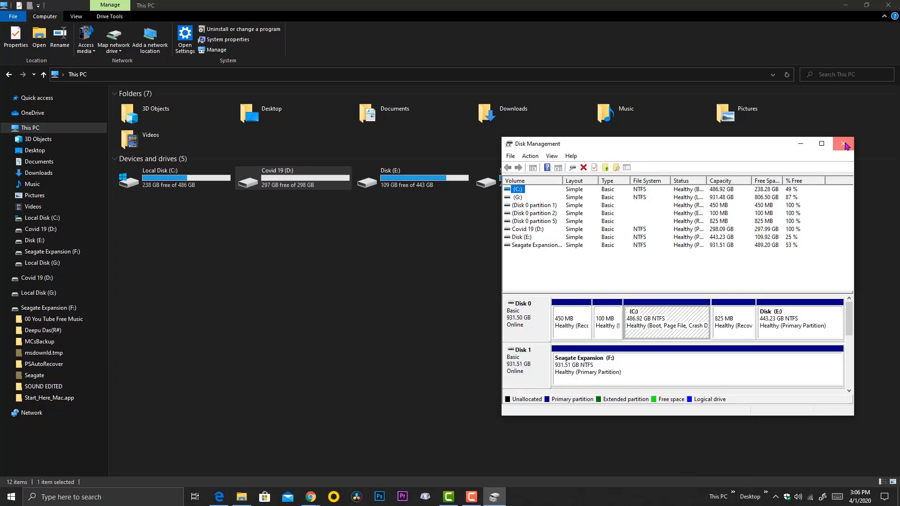
left_click(844, 145)
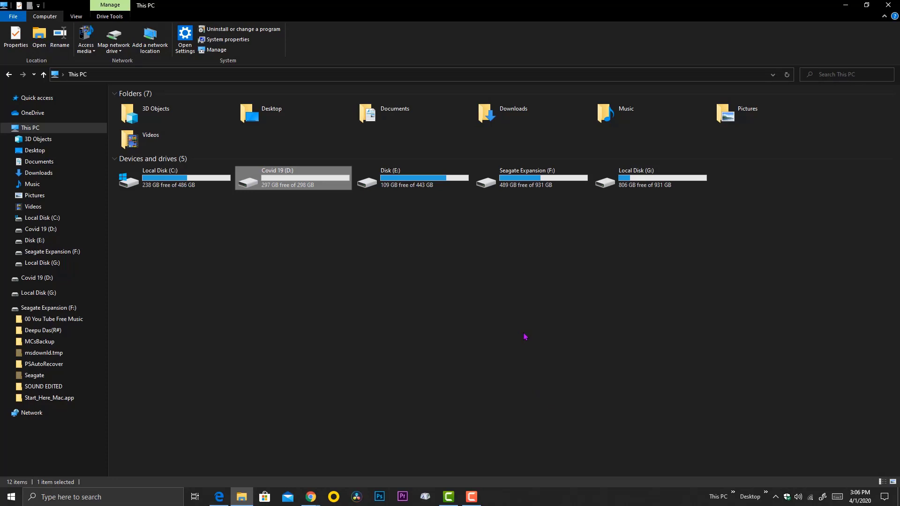
Open the Covid 19 (D:) drive to check its contents and return to This PC
double_click(297, 178)
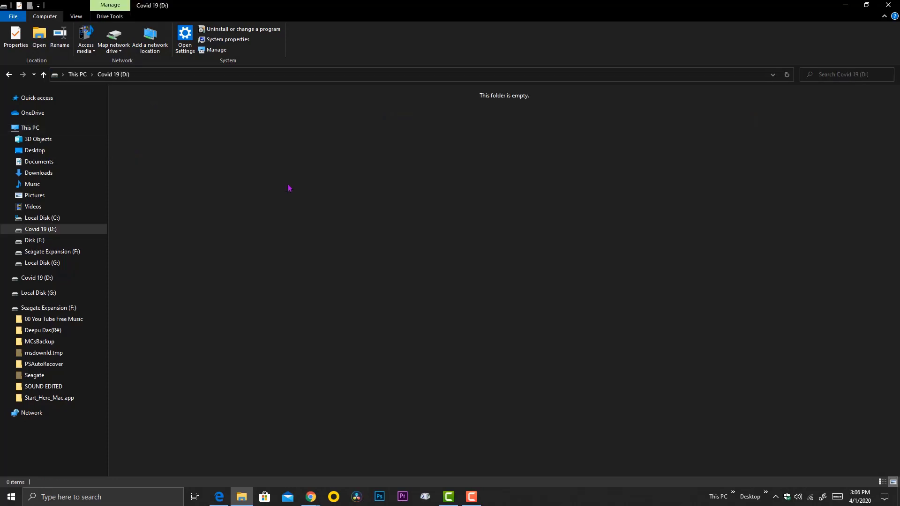
right_click(319, 186)
left_click(237, 291)
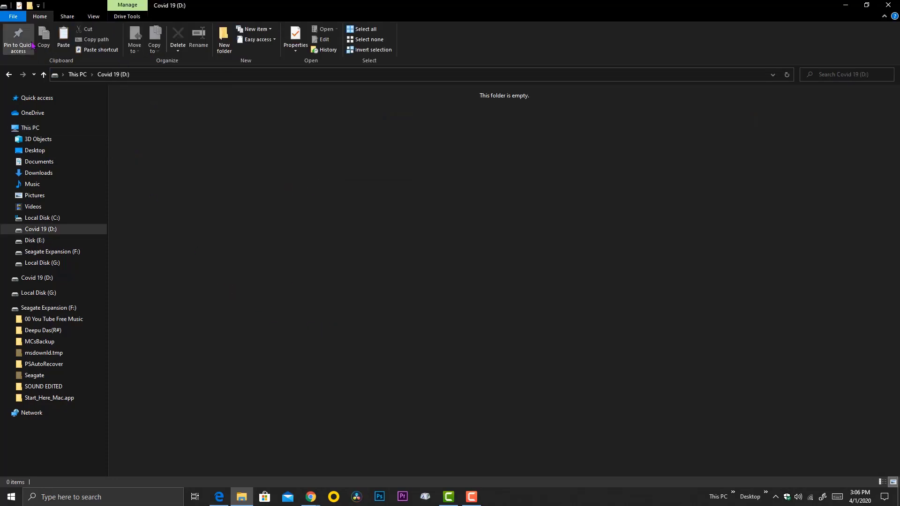
left_click(43, 75)
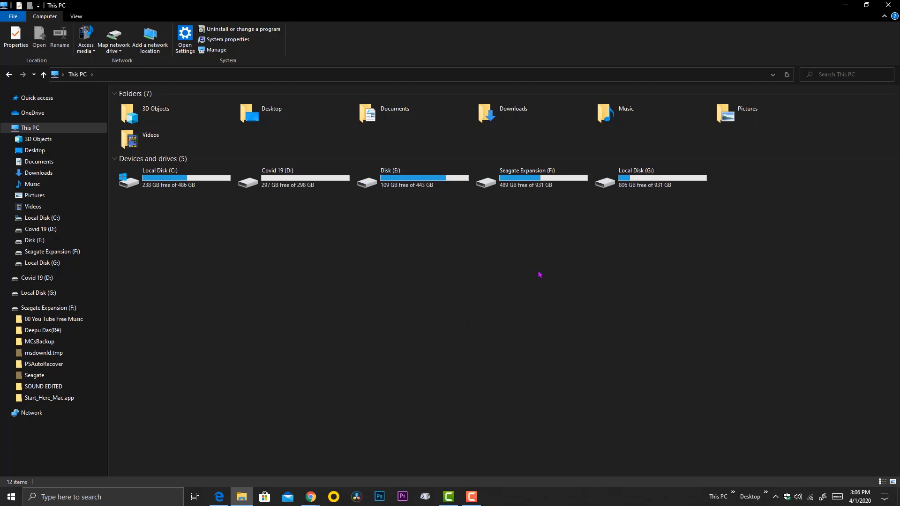
left_click_drag(674, 209, 534, 180)
left_click(300, 202)
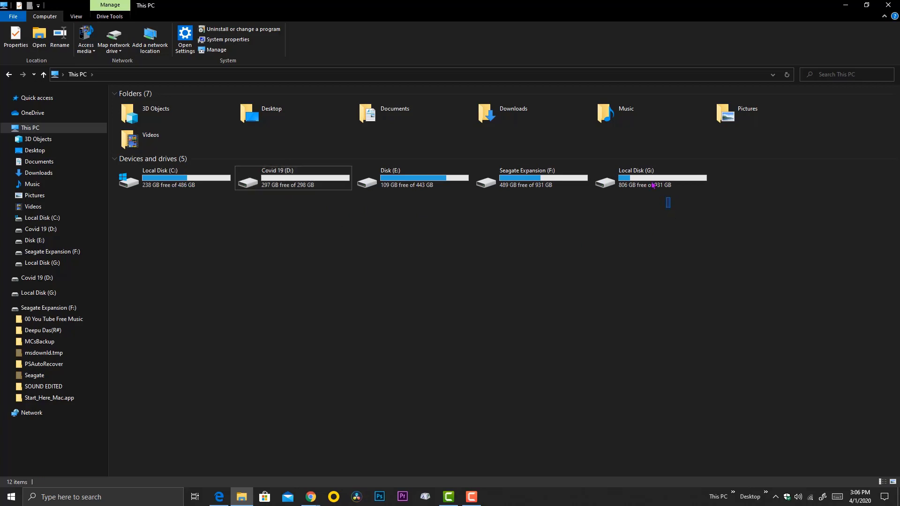
left_click_drag(671, 207, 553, 178)
left_click(286, 183)
key("Right")
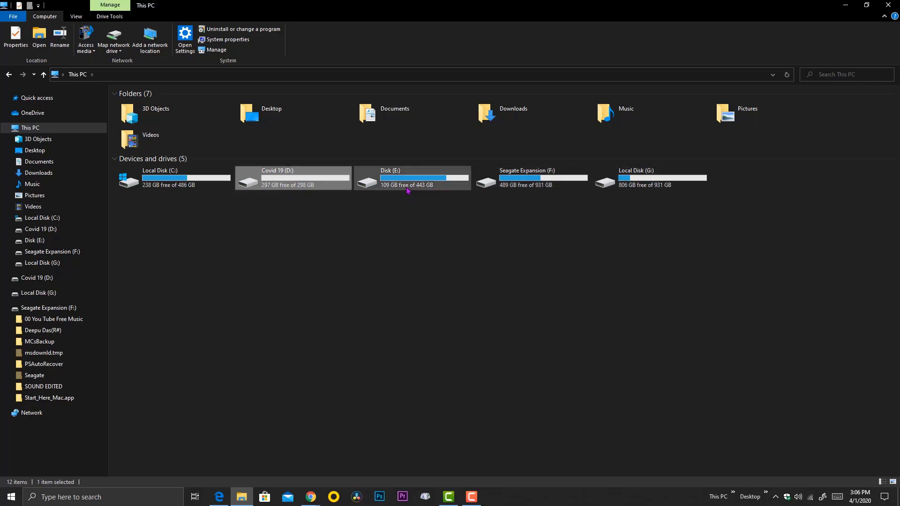
key("Left")
key("Left")
left_click(370, 185)
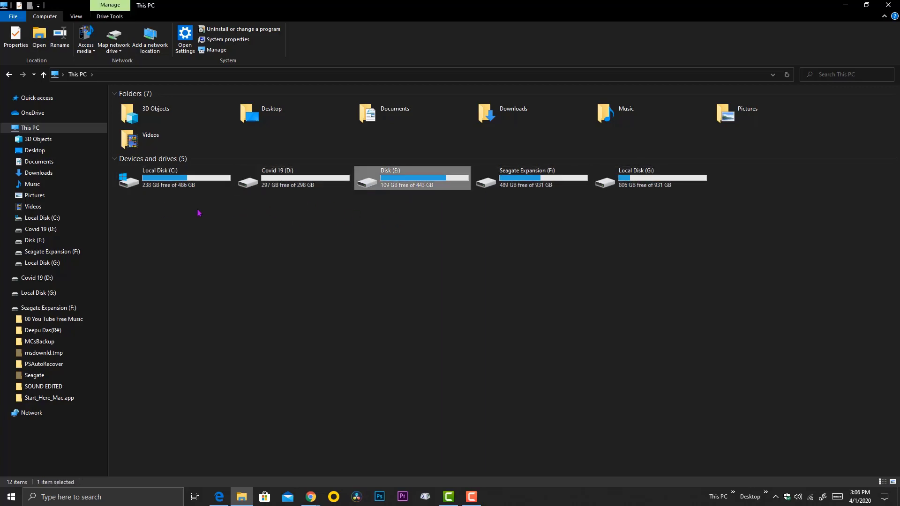
left_click(168, 189)
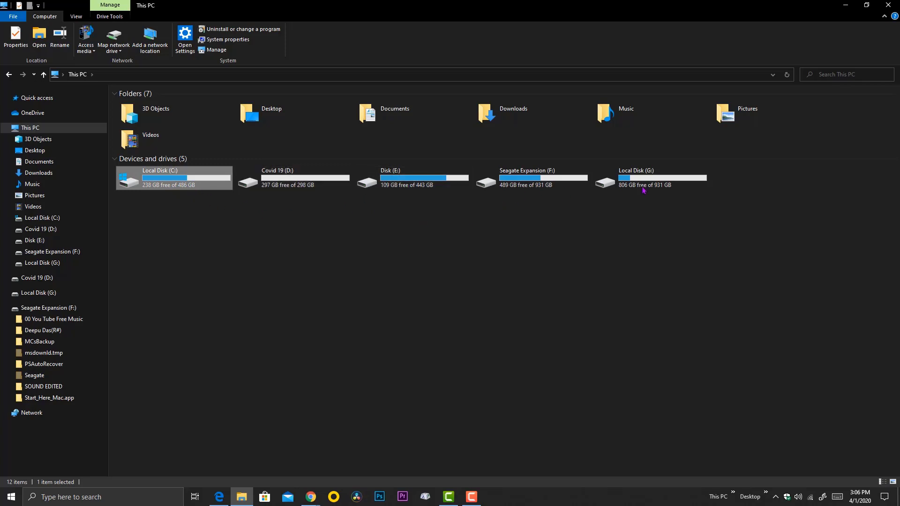
left_click(302, 186)
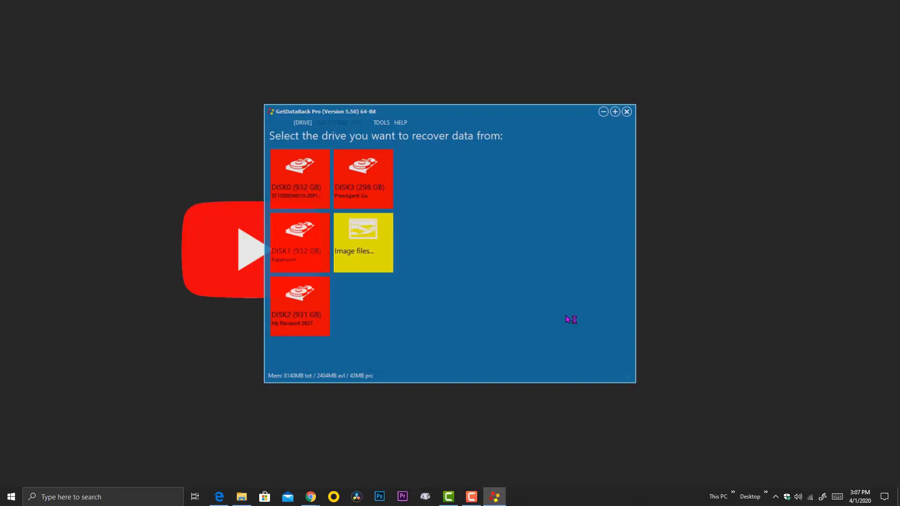
In GetDataBack Pro, choose DISK1 (932 GB, Expansion) as the source drive and set the recovery level to three stars
left_click_drag(524, 131, 496, 118)
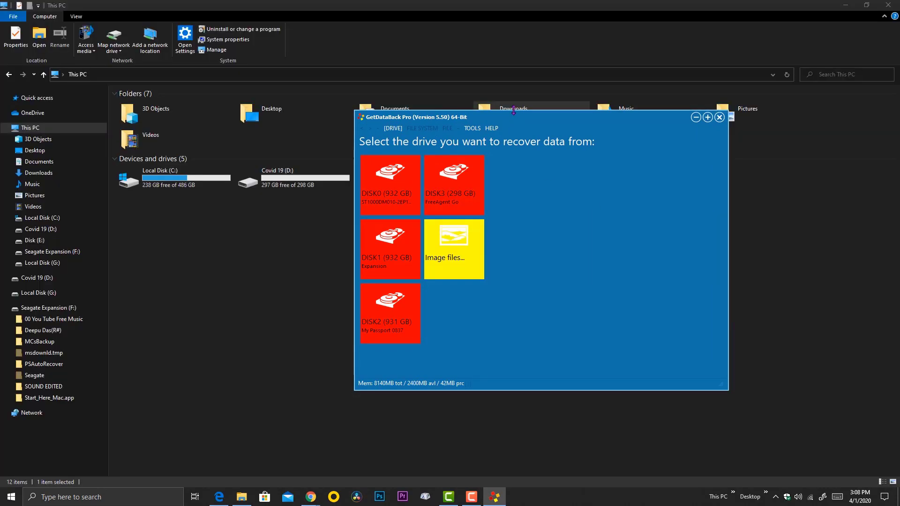
left_click_drag(514, 111, 522, 216)
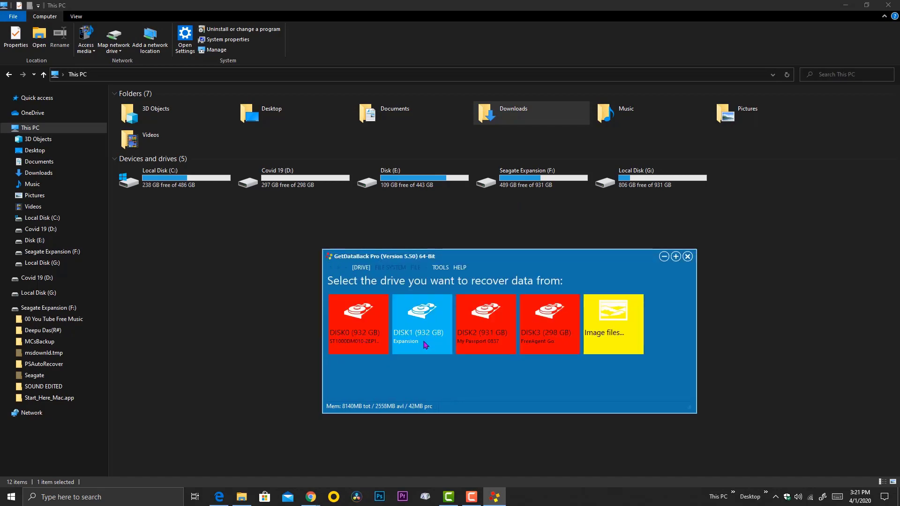
left_click(422, 350)
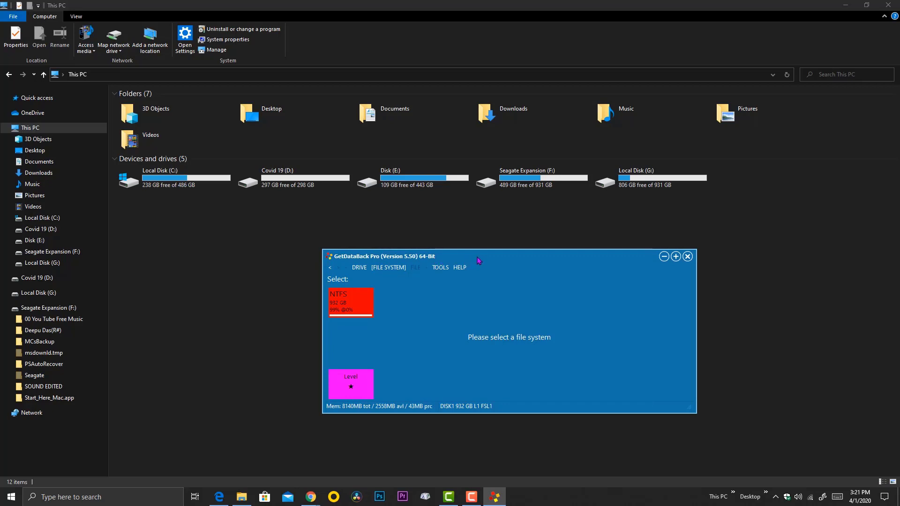
left_click_drag(482, 259, 507, 251)
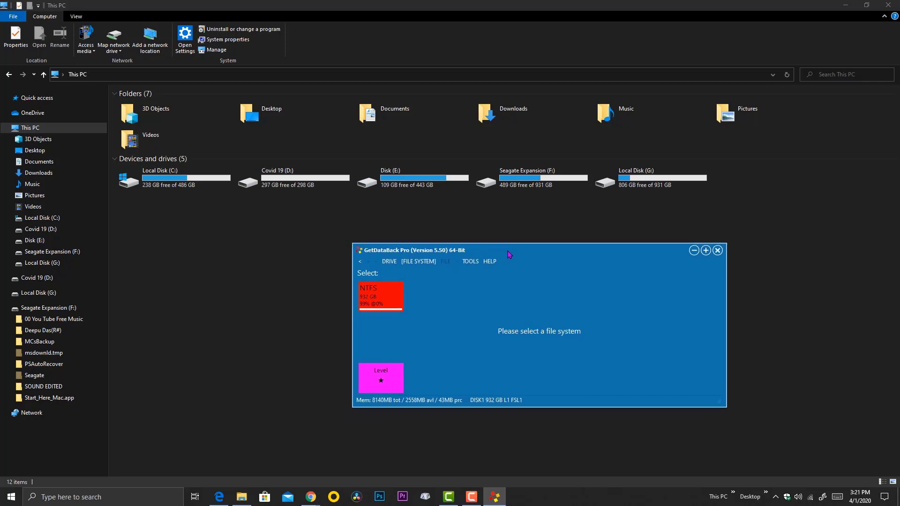
left_click(402, 372)
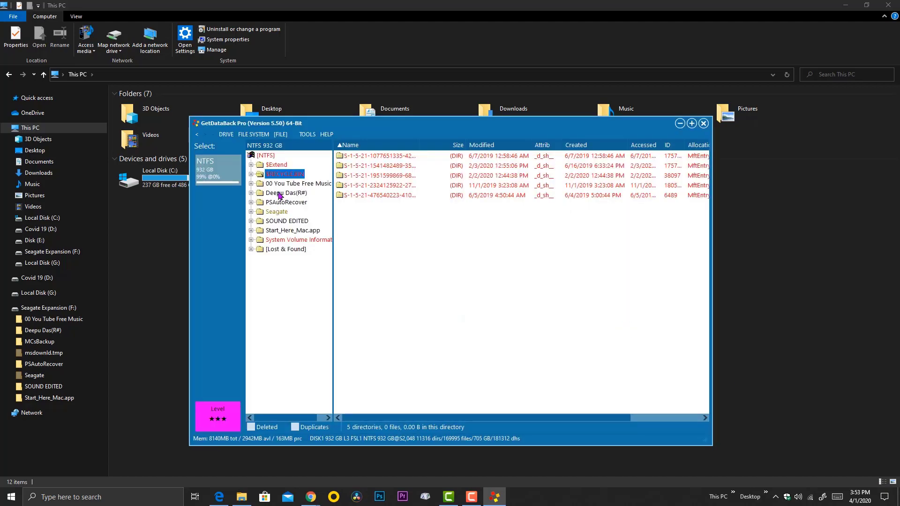
Browse the recovered NTFS folders, including a personal folder, [Lost & Found], Start_Here_Mac.app and $Extend, to examine their contents
left_click(281, 192)
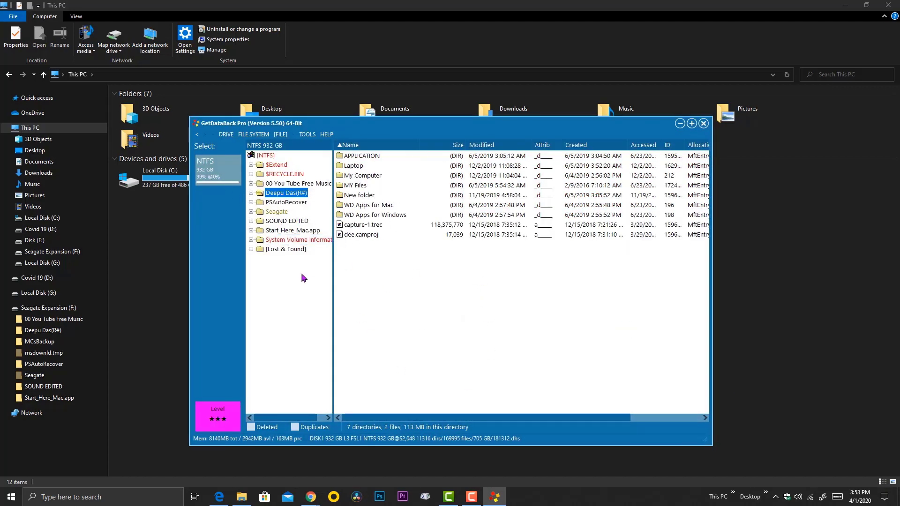
left_click(279, 252)
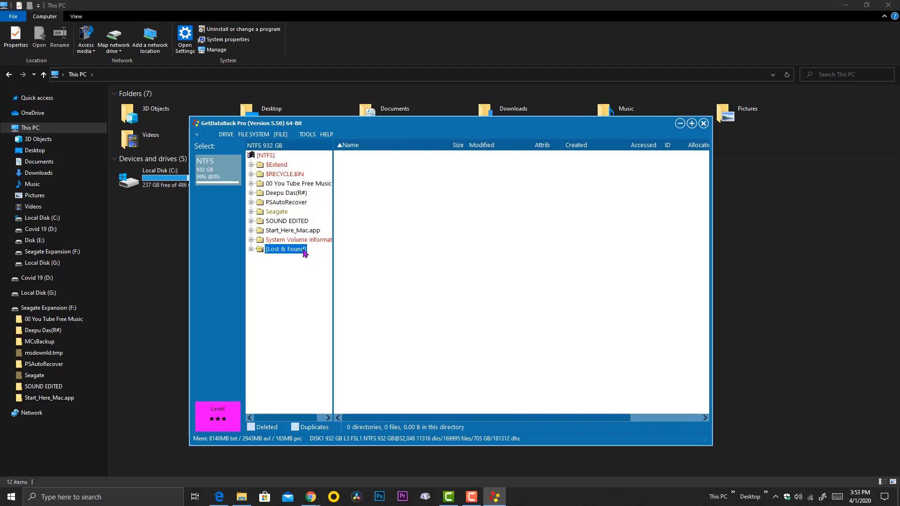
left_click(287, 230)
left_click(277, 164)
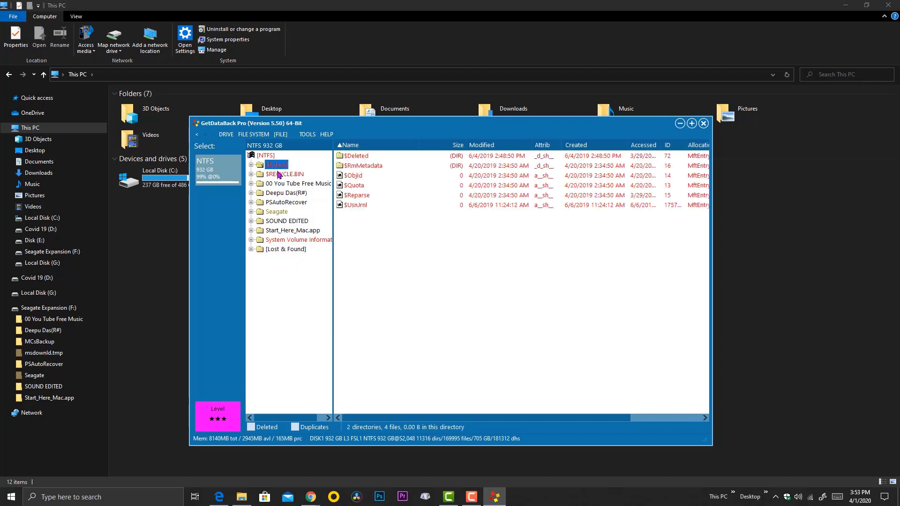
Expand $RECYCLE.BIN in the recovered folder tree and examine its first two subfolders for deleted files
left_click(279, 174)
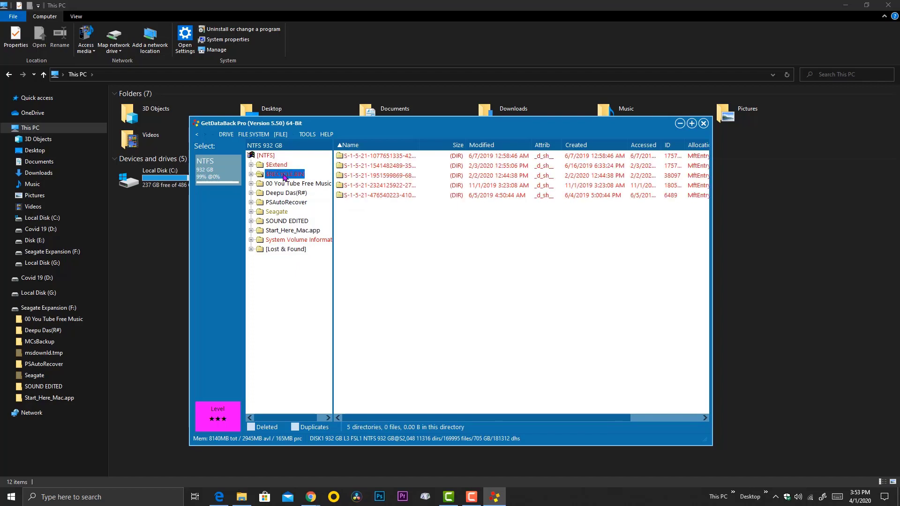
left_click(252, 174)
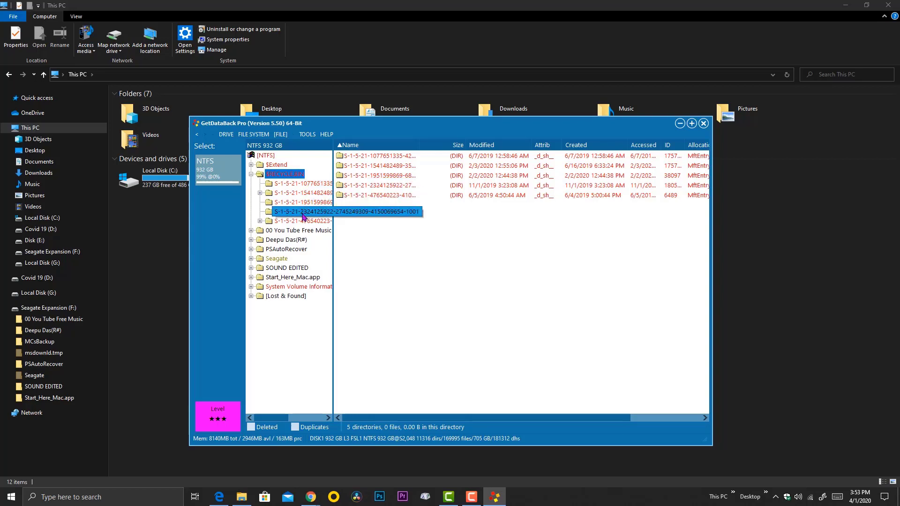
left_click(295, 183)
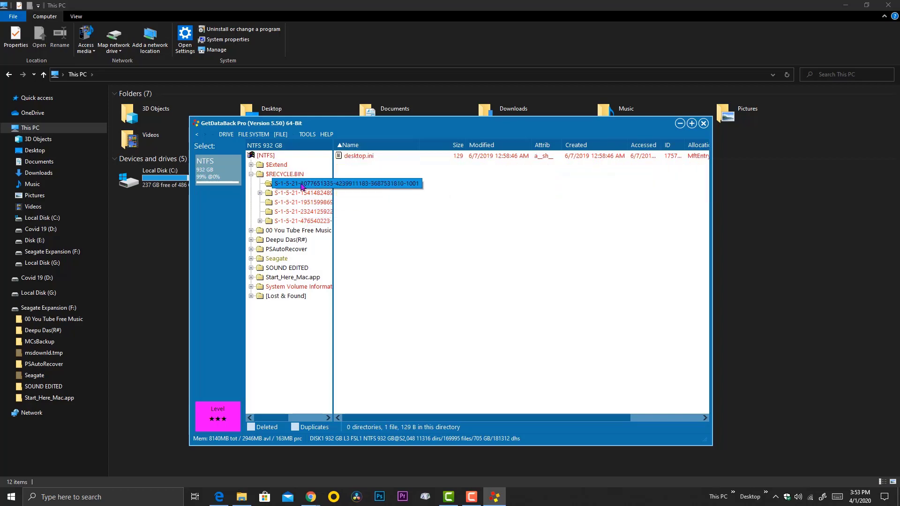
left_click(286, 193)
left_click(260, 192)
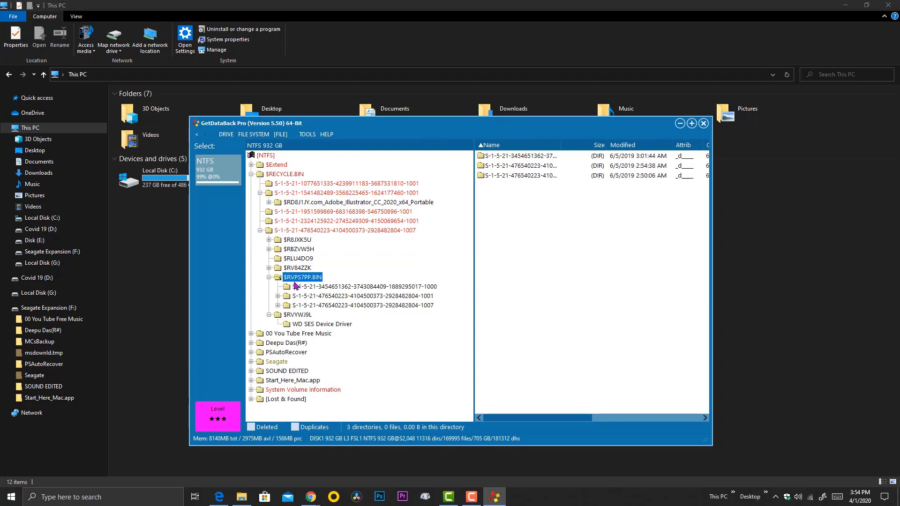
Examine the last subfolder of $RVPS7PP.BIN and preview its recovered photo ILU_5902.JPG, accepting the file size confirmation
left_click(305, 305)
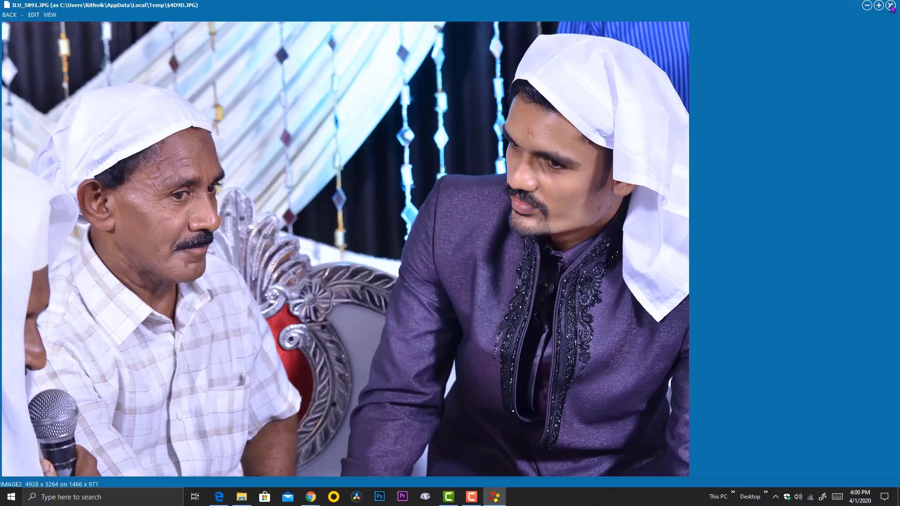
left_click(890, 5)
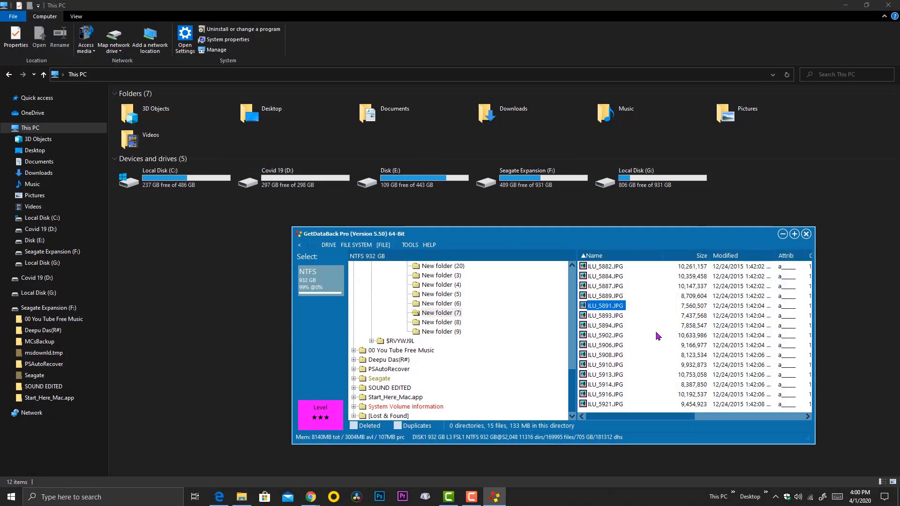
right_click(605, 335)
left_click(625, 350)
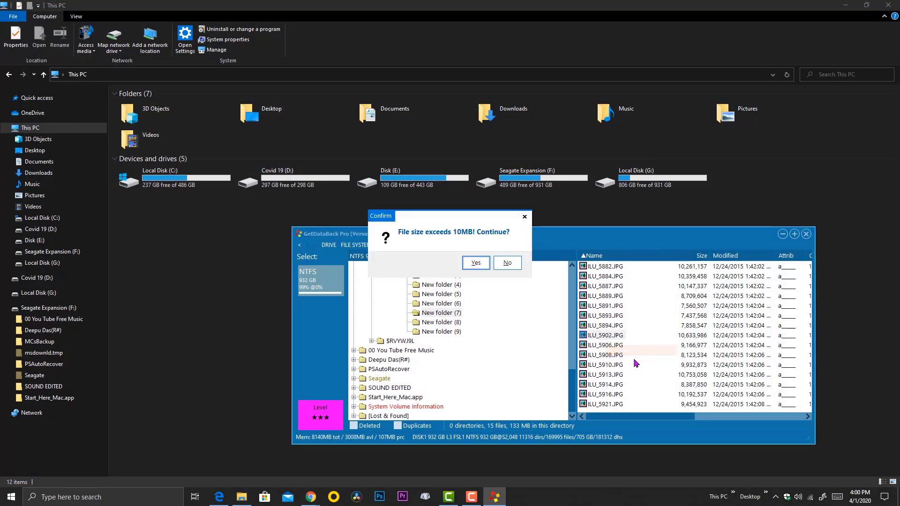
left_click(477, 264)
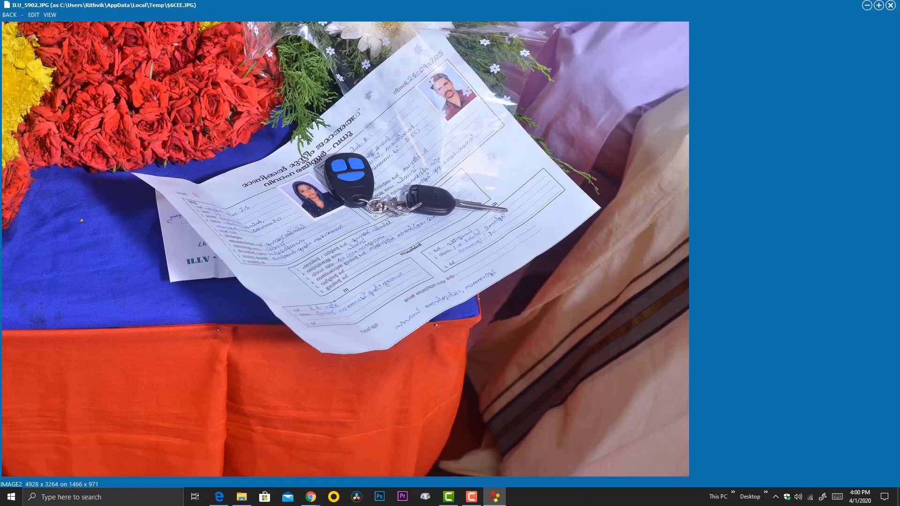
left_click(890, 5)
Copy the recovered photo ILU_5902.JPG to the user's Desktop folder, keeping subdirectories included
right_click(608, 336)
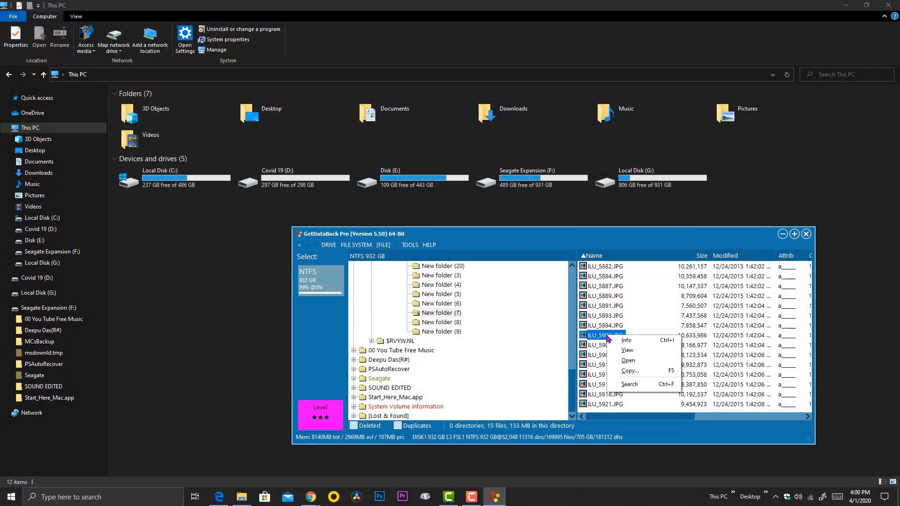
left_click(629, 371)
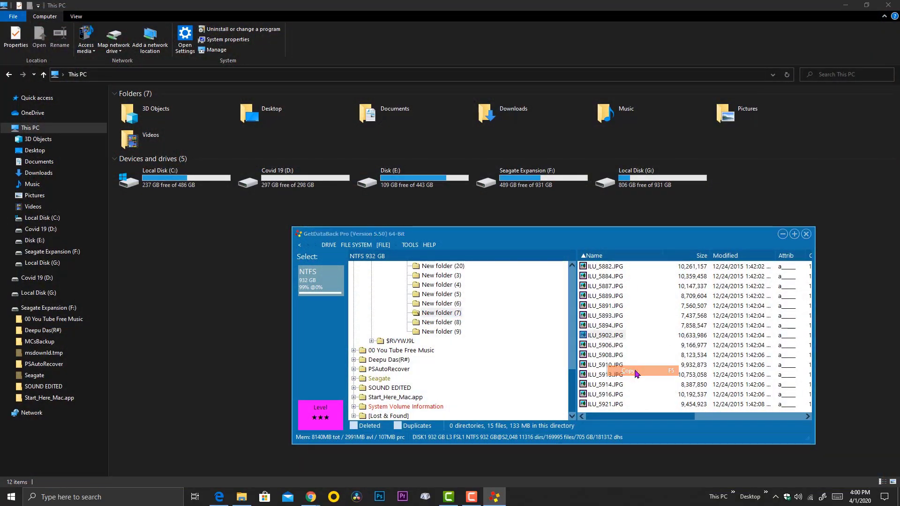
left_click_drag(540, 262, 550, 239)
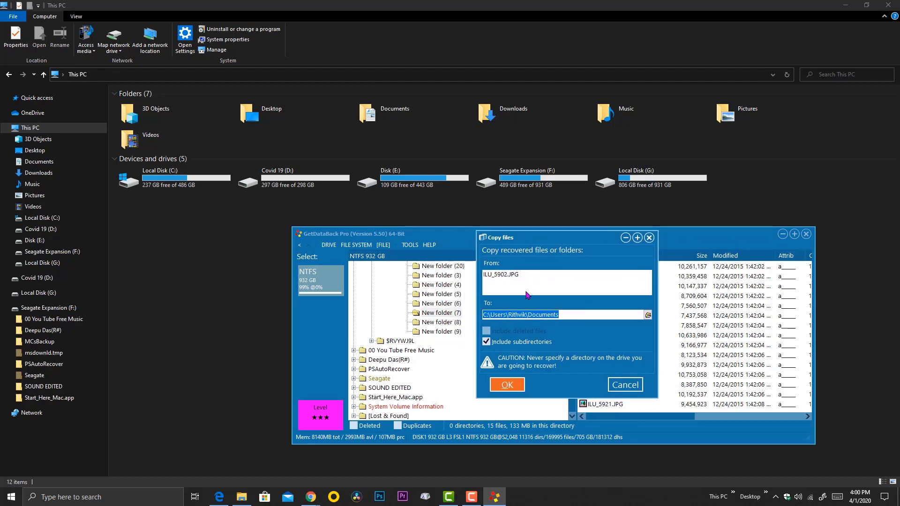
left_click(648, 315)
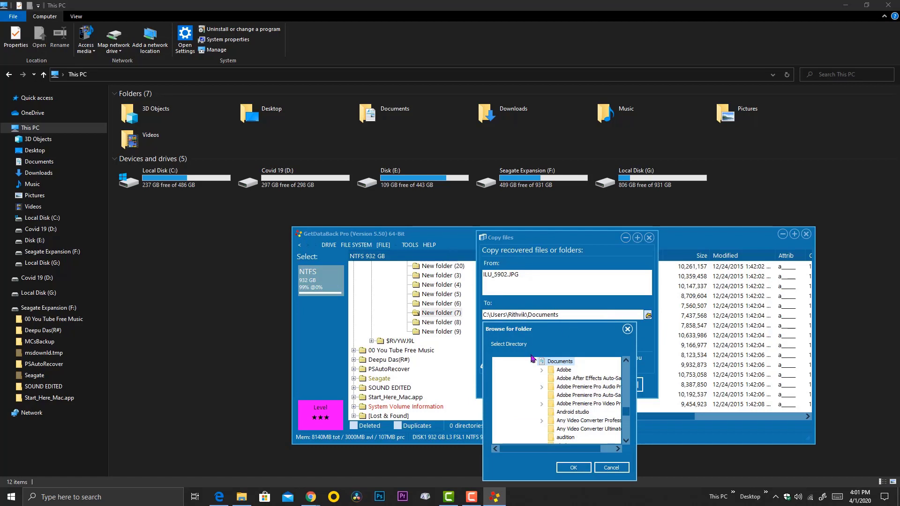
left_click(532, 362)
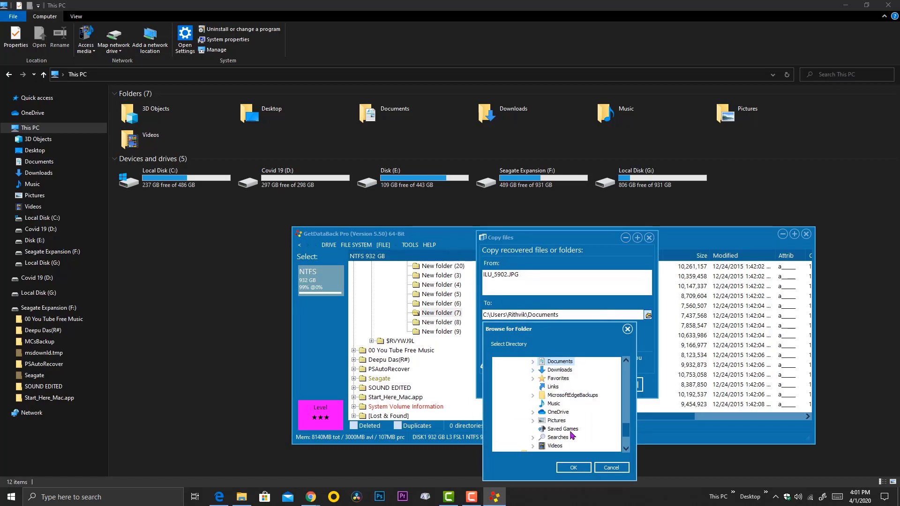
scroll(558, 384, "up", 2)
left_click(557, 384)
left_click(573, 468)
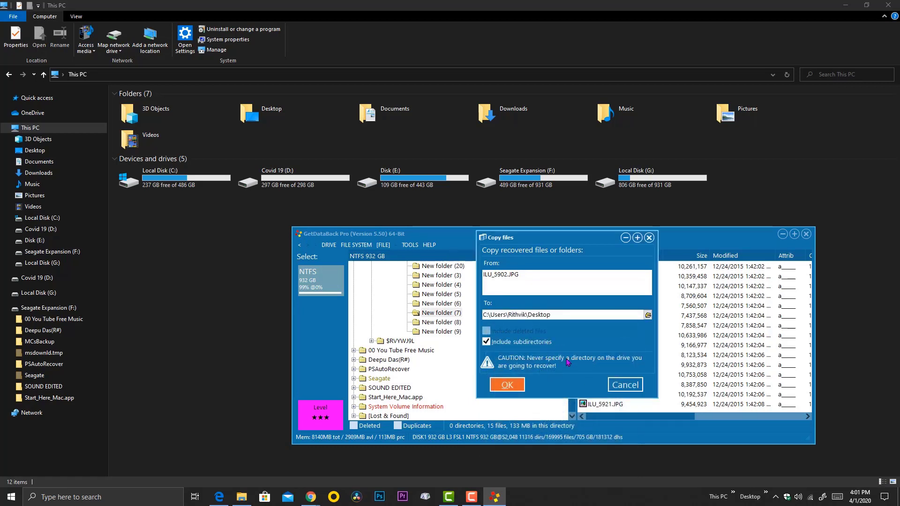
left_click(514, 386)
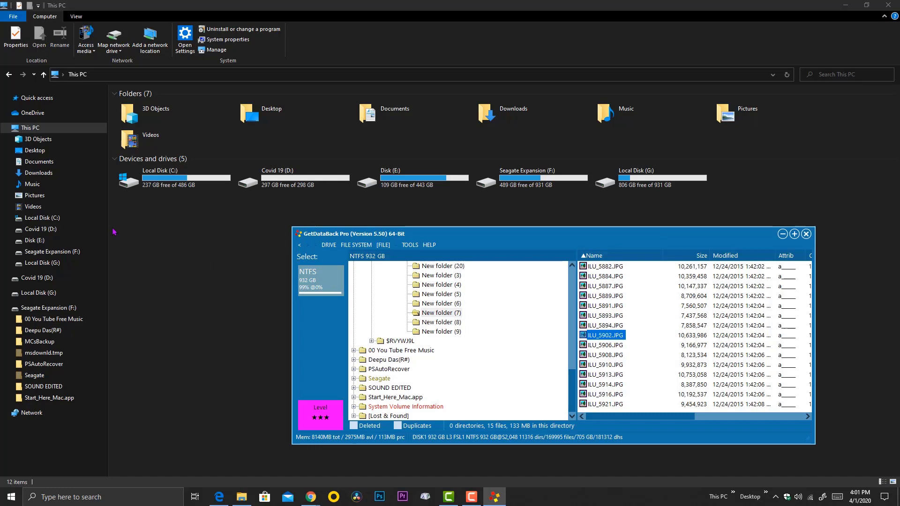
Check the copied ILU_5902 photo in the Desktop folder in File Explorer and return to the recovered tree in GetDataBack Pro
left_click(34, 150)
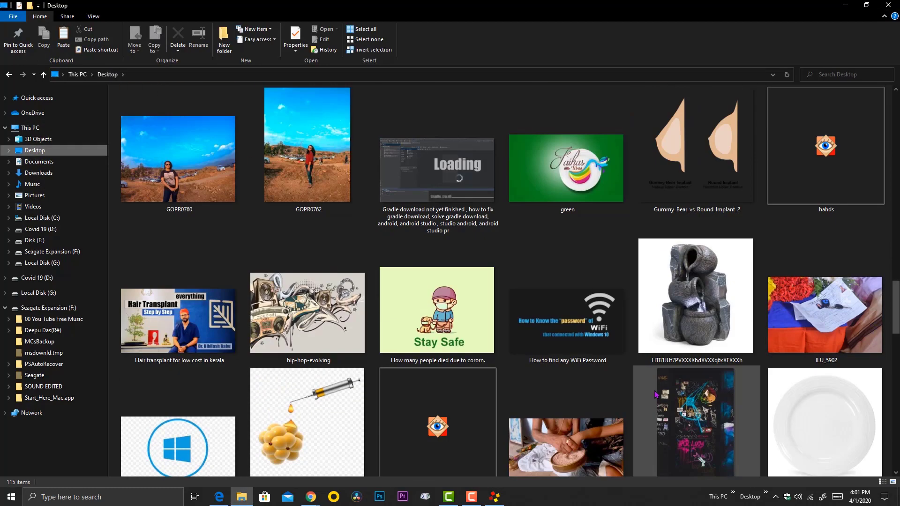
right_click(809, 333)
left_click(778, 50)
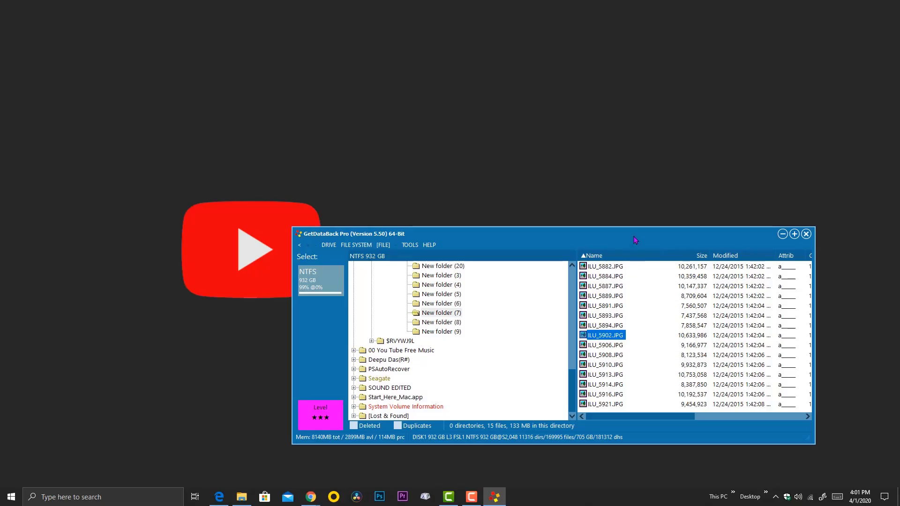
left_click_drag(635, 240, 683, 174)
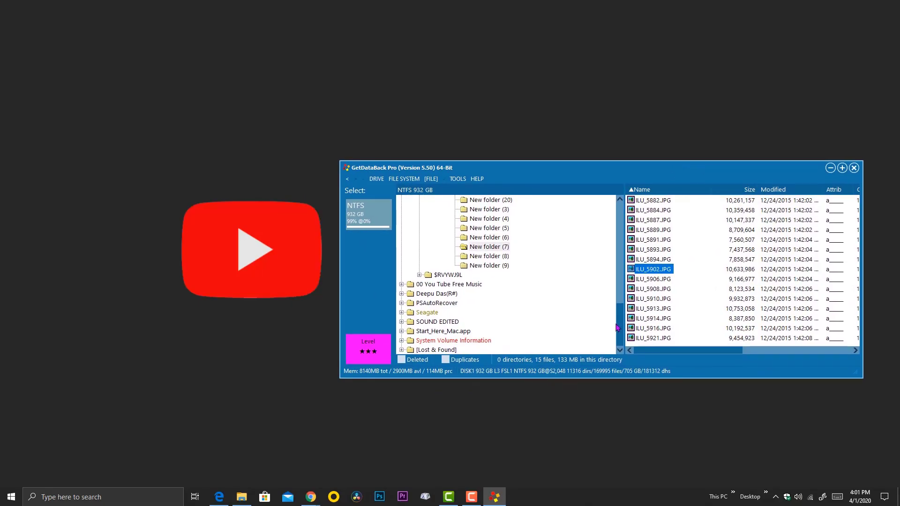
scroll(617, 328, "up", 3)
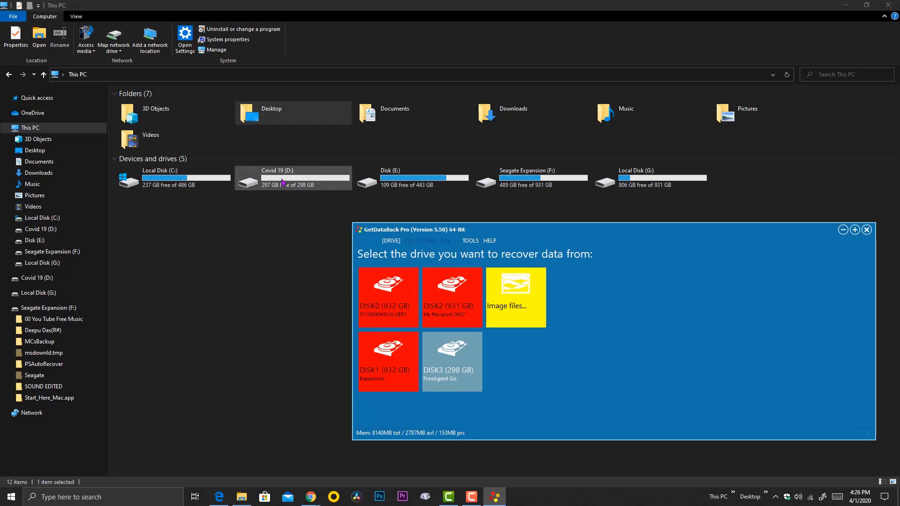
Choose DISK3 (298 GB, FreeAgent Go) as the source drive and set the recovery level to three stars
left_click(459, 370)
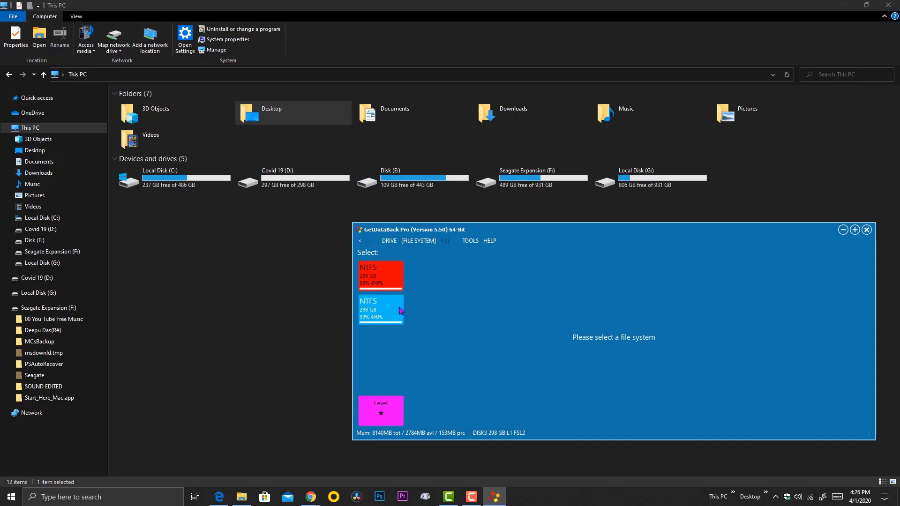
left_click(387, 421)
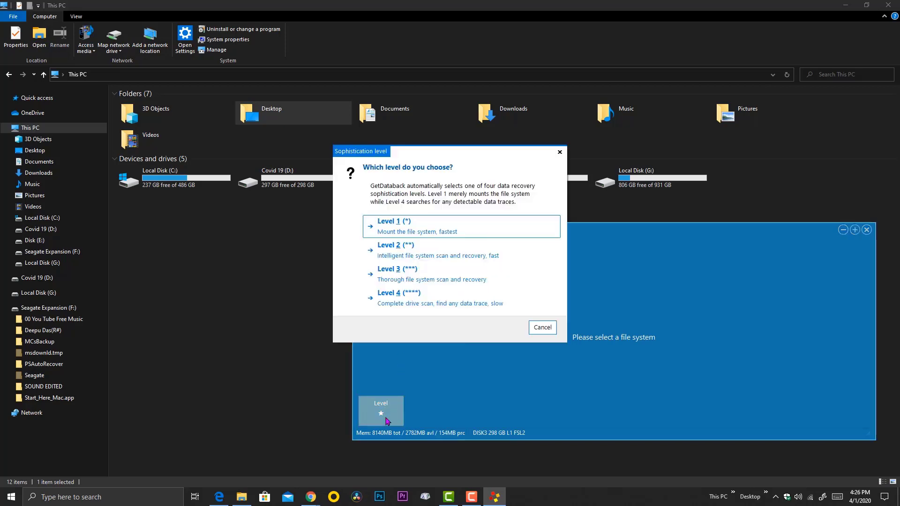
left_click_drag(430, 154, 593, 199)
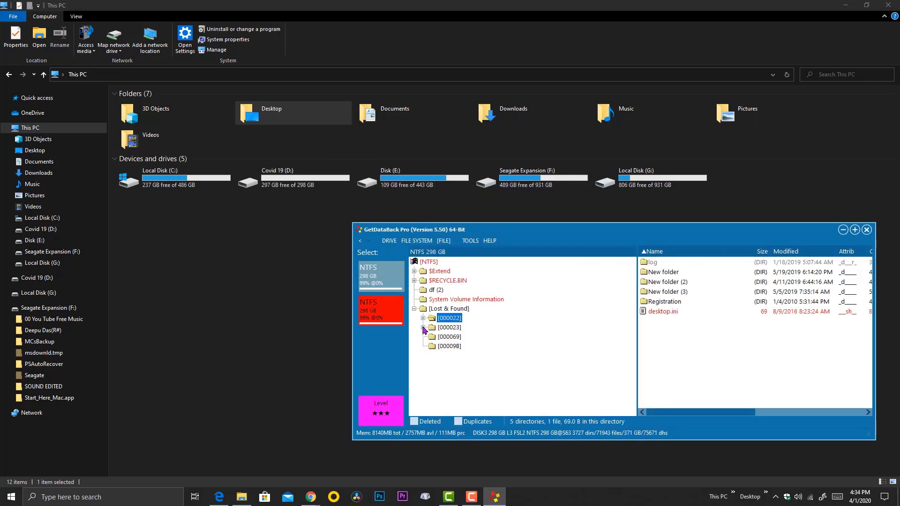
Examine the recovered folders under [Lost & Found], including Guides and EULA inside [000023], as well as [000098] and [000022]
left_click(422, 328)
left_click(455, 336)
left_click(432, 337)
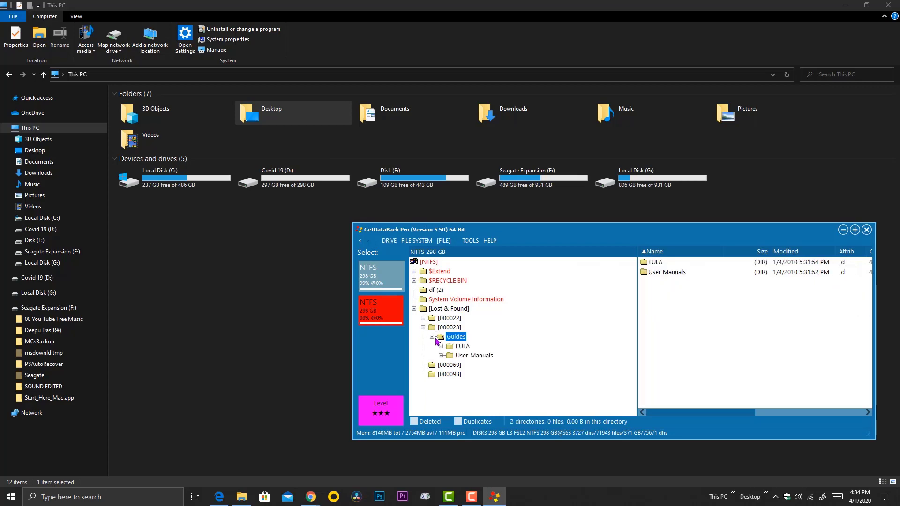
left_click(463, 355)
left_click(462, 346)
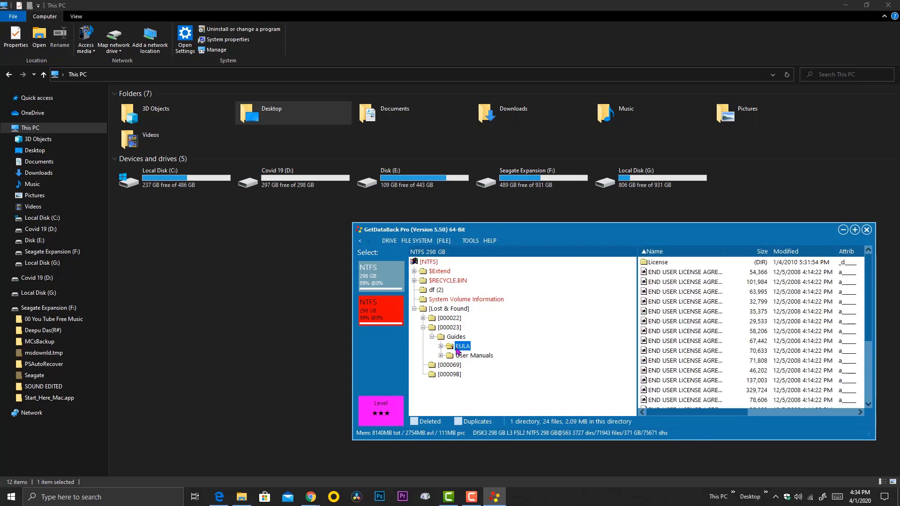
double_click(429, 328)
left_click(448, 347)
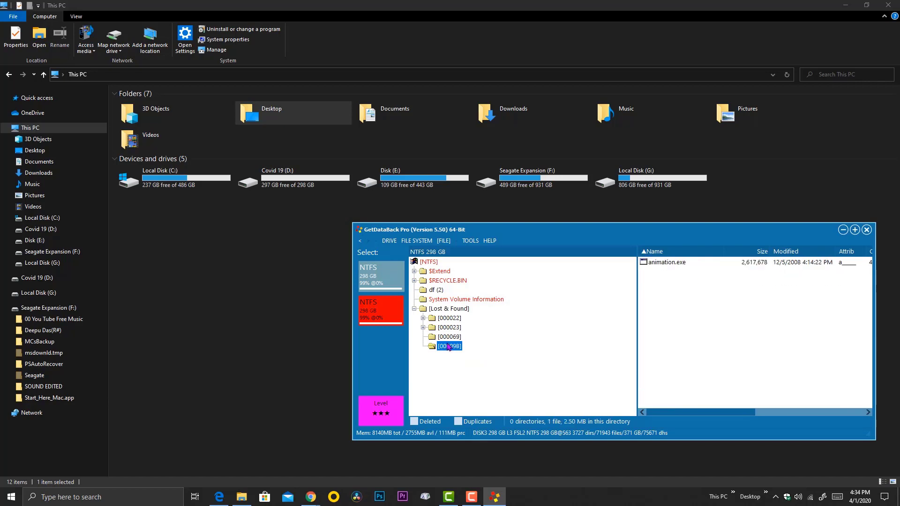
left_click(446, 318)
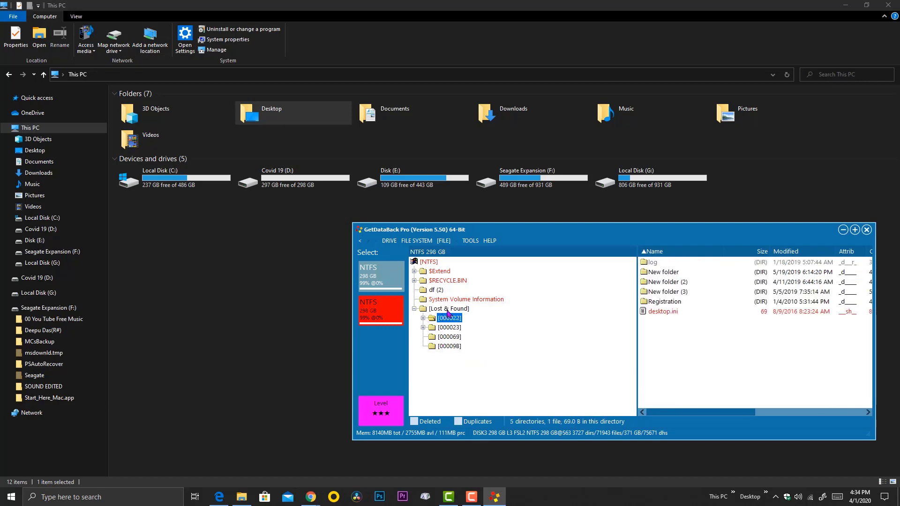
left_click(455, 309)
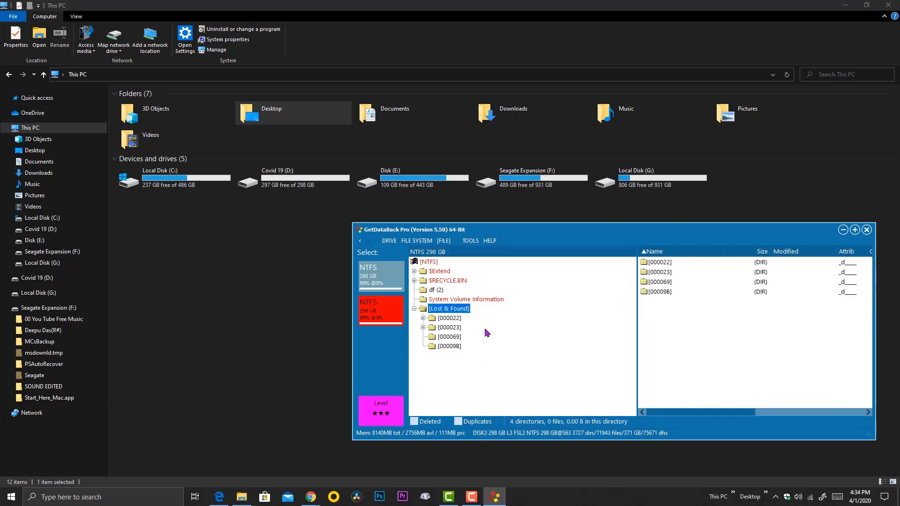
Look through the folders inside [000022], including New folder (2), New folder (3) and Registration
left_click(450, 319)
left_click(656, 272)
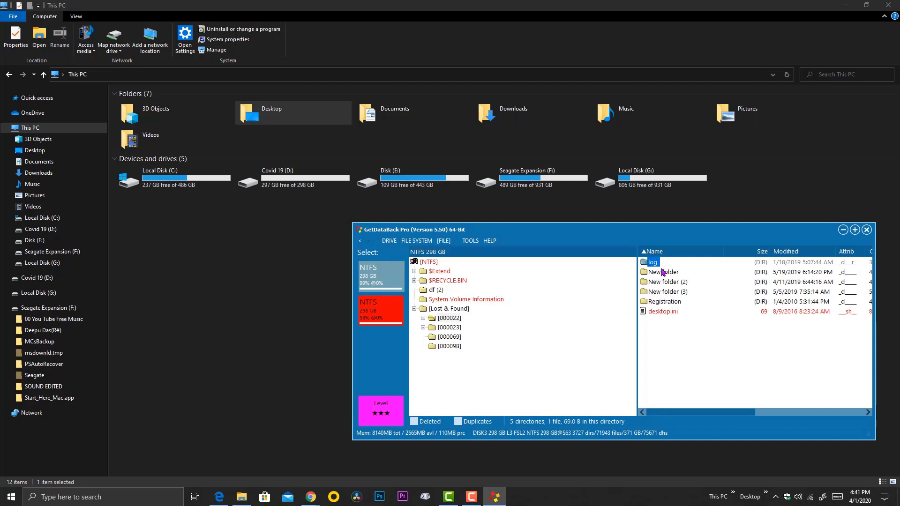
left_click(671, 281)
left_click(669, 292)
left_click(669, 303)
left_click(677, 292)
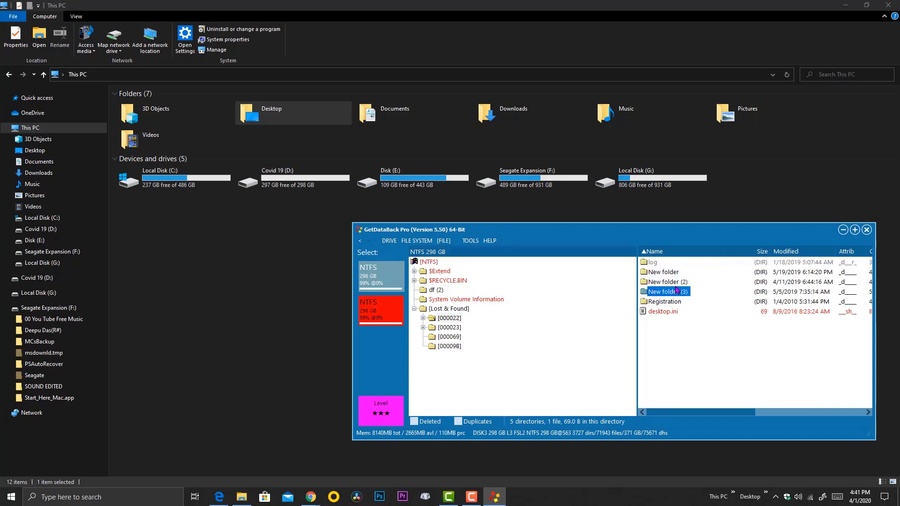
left_click(676, 283)
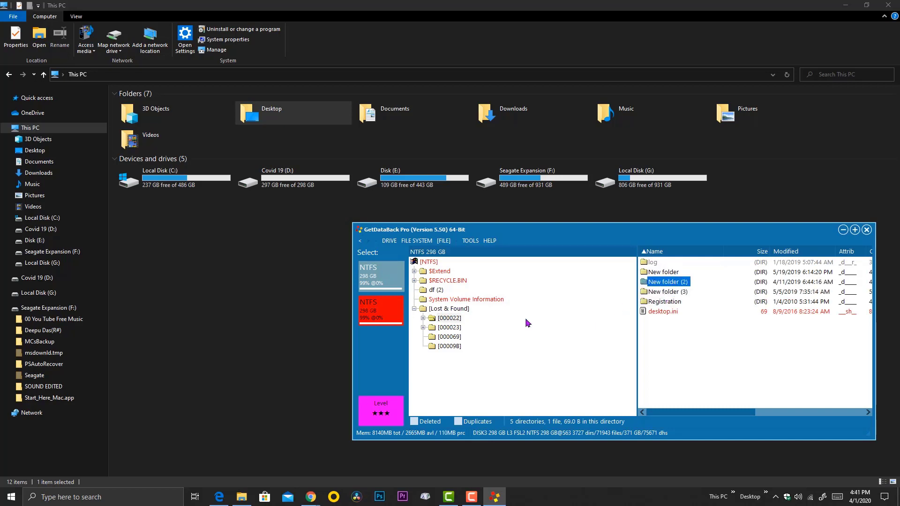
double_click(426, 321)
double_click(432, 324)
View the directory details of the [000022] folder to read its size and file count, and close them
right_click(450, 320)
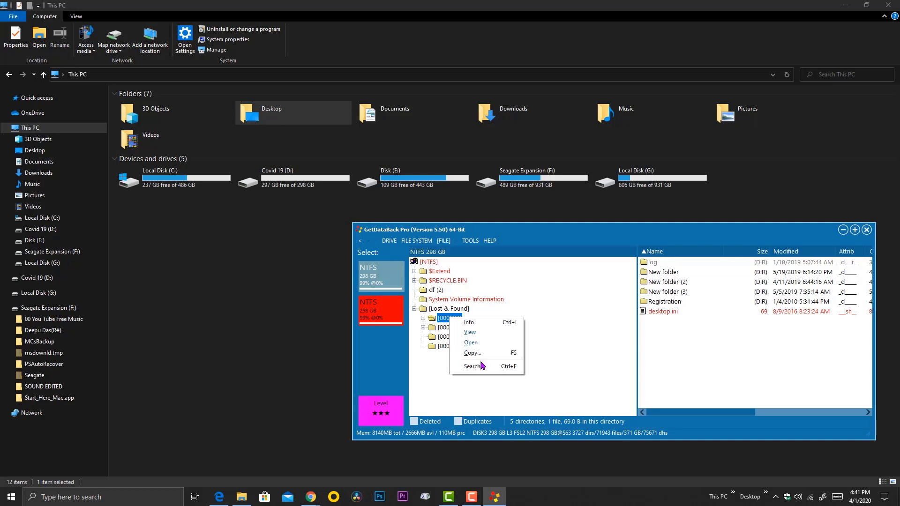
left_click(481, 323)
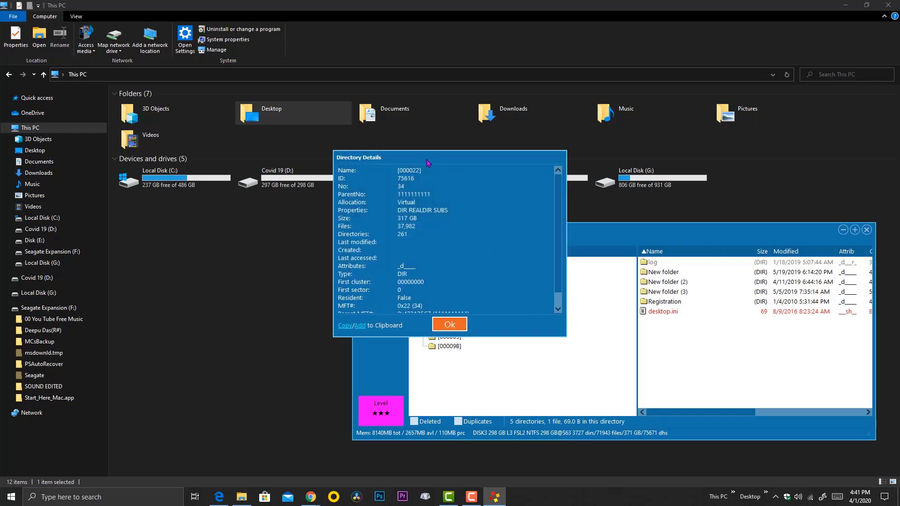
left_click_drag(421, 160, 605, 182)
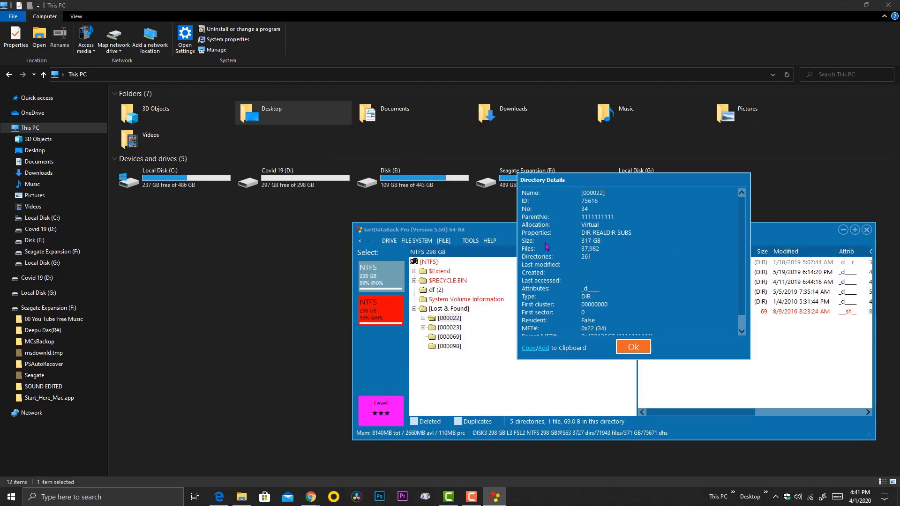
left_click(644, 350)
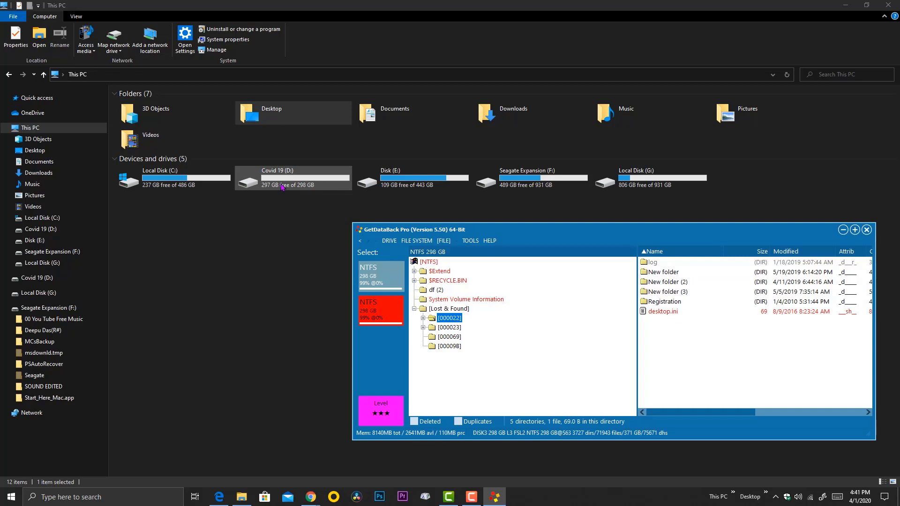
Select the second NTFS file system of DISK3, and cancel the running recovery scan to go back to drive selection
left_click_drag(518, 231, 443, 221)
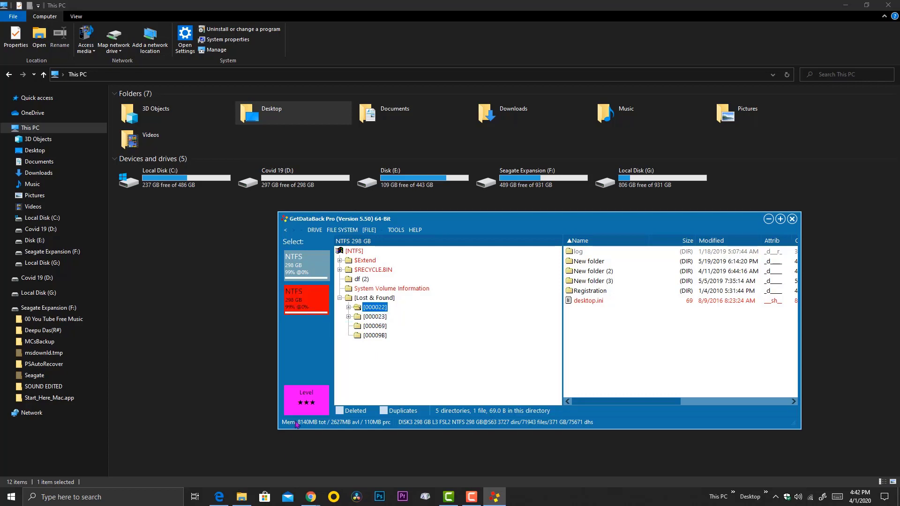
left_click(311, 300)
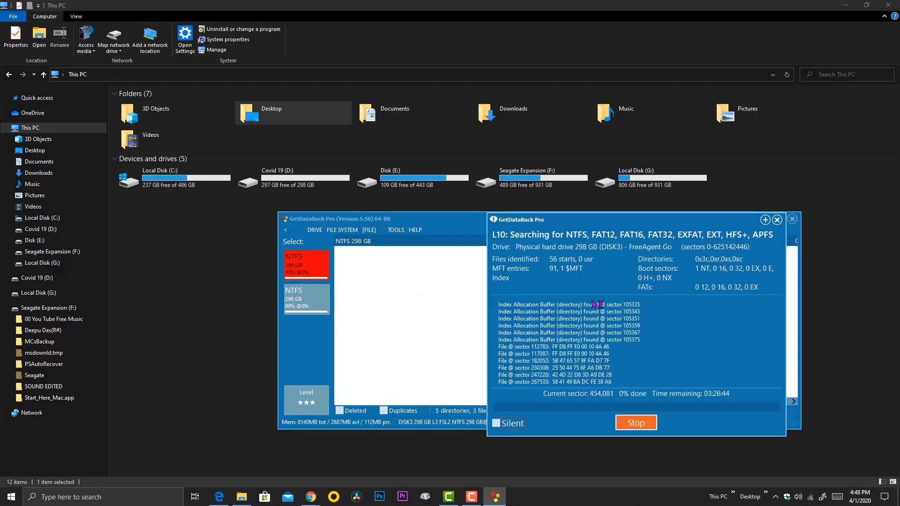
left_click(650, 423)
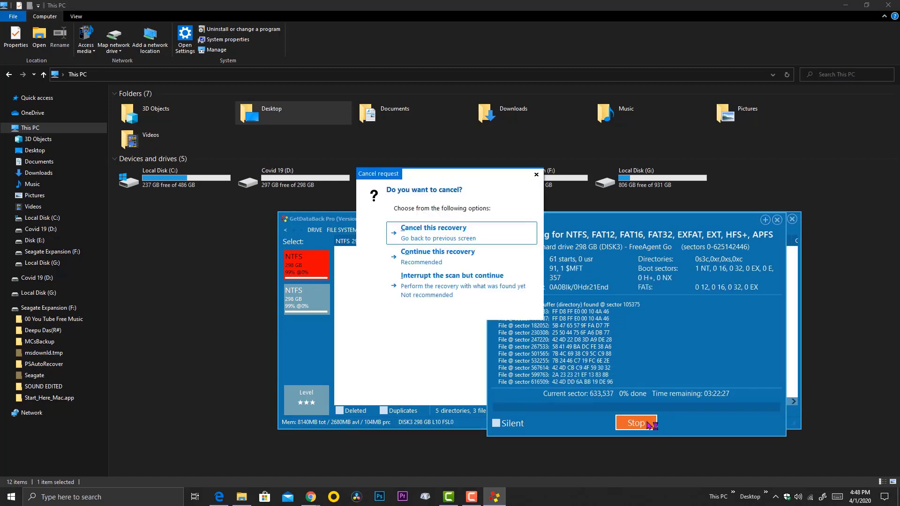
left_click(441, 237)
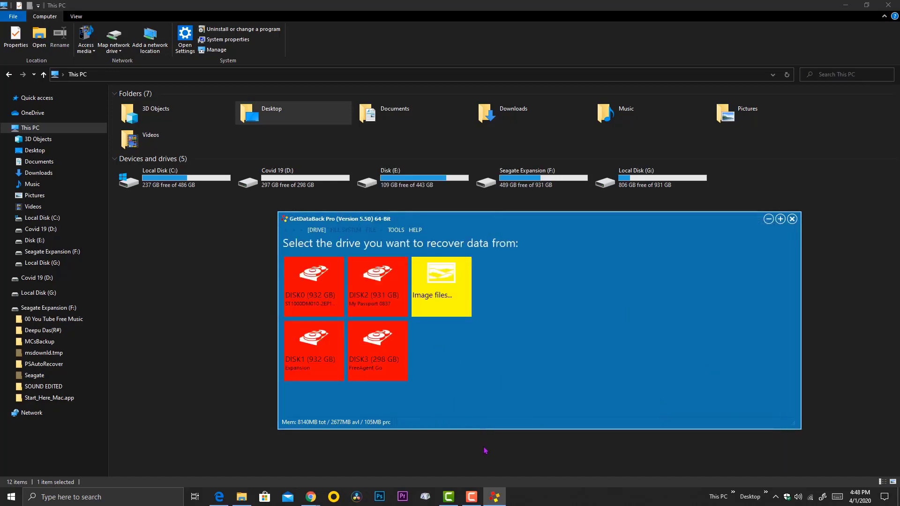